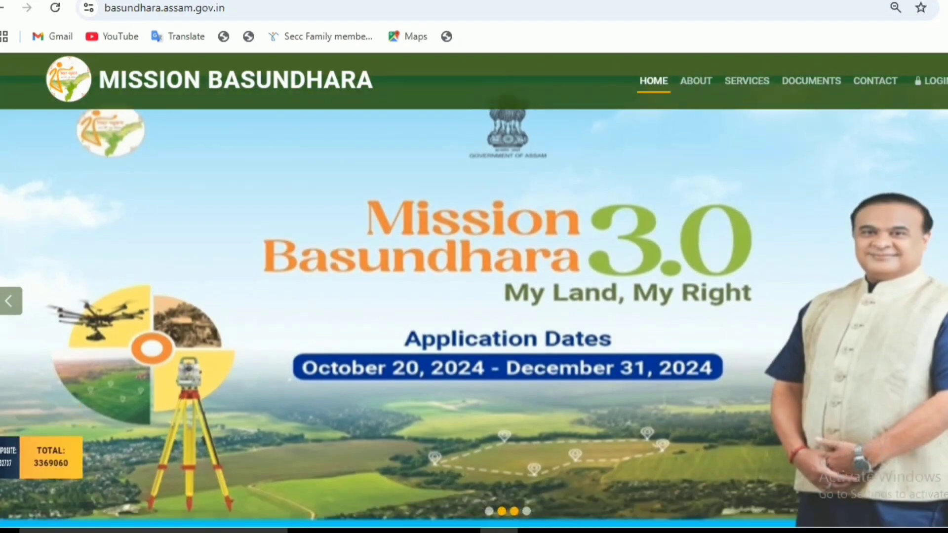
{"action": "scroll", "coordinate": [474, 296], "scroll_direction": "down", "scroll_amount": 5}
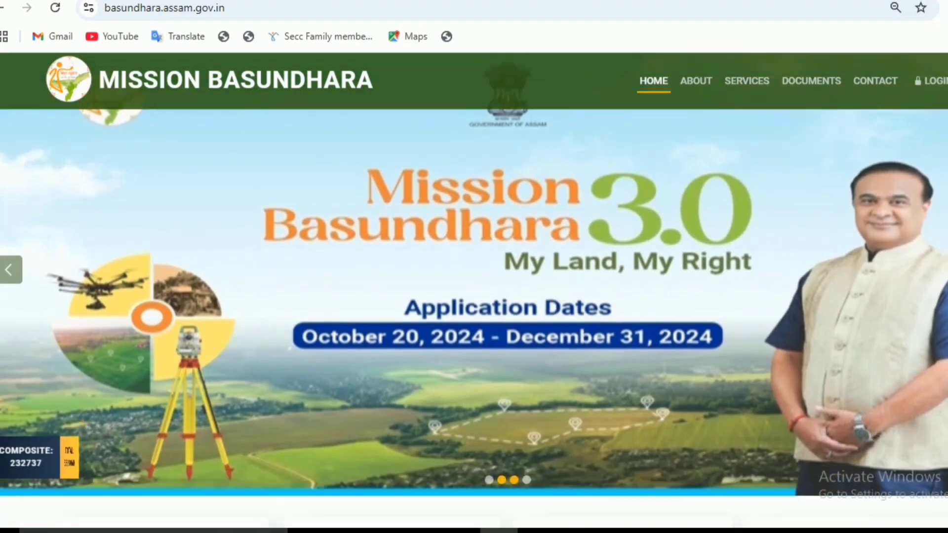
{"action": "scroll", "coordinate": [474, 296], "scroll_direction": "down", "scroll_amount": 5}
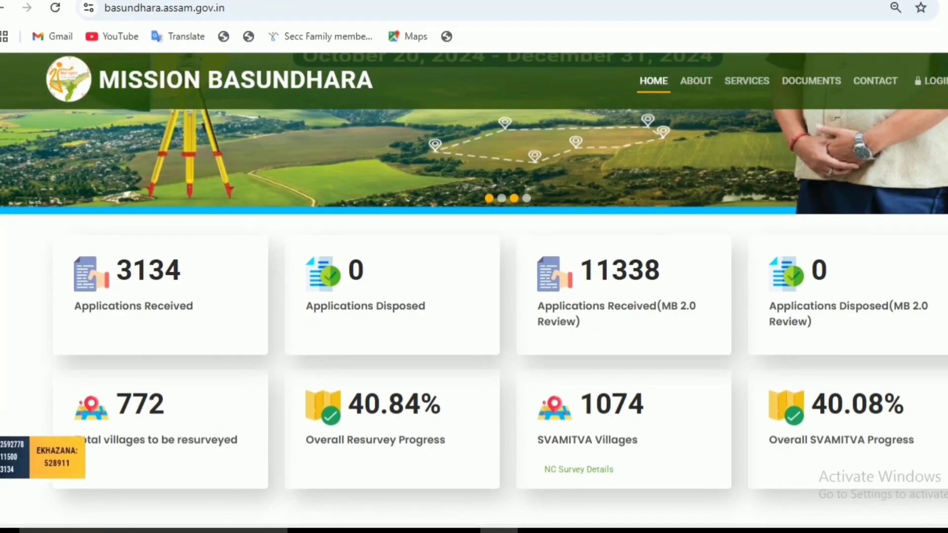
{"action": "scroll", "coordinate": [473, 296], "scroll_direction": "up", "scroll_amount": 8}
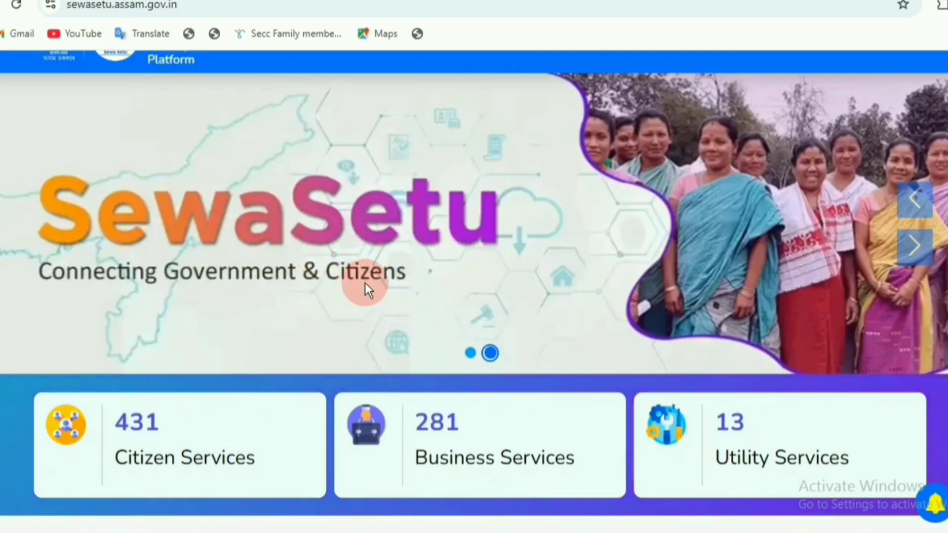
Step: Search Google for sewasetu in a new browser tab, open the Sewa Setu home page and dismiss its notice
{"action": "key", "text": "ctrl+t"}
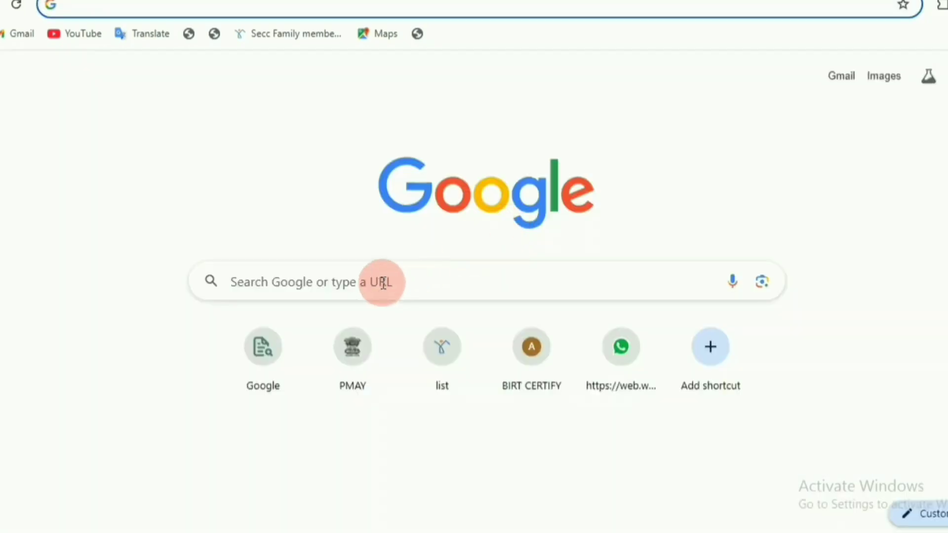
{"action": "left_click", "coordinate": [328, 282]}
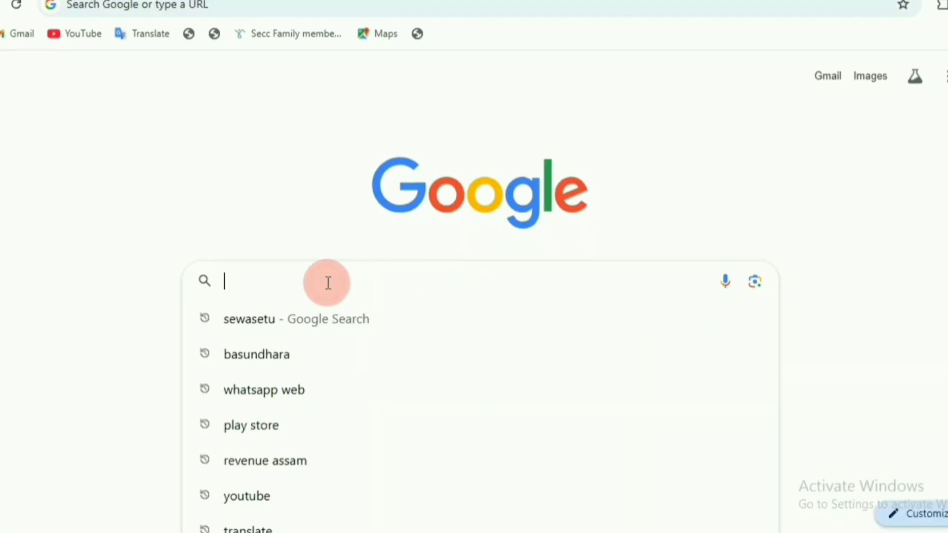
{"action": "left_click", "coordinate": [285, 317]}
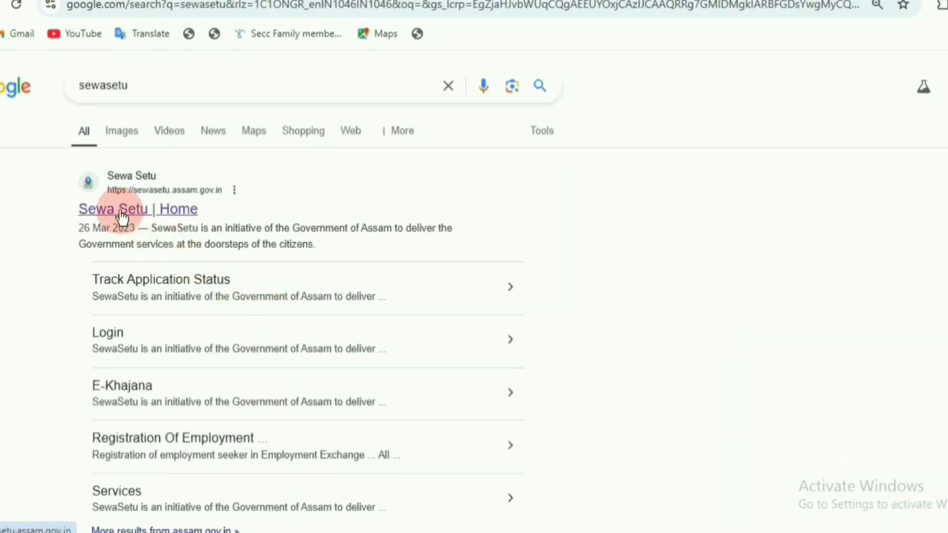
{"action": "left_click", "coordinate": [143, 215]}
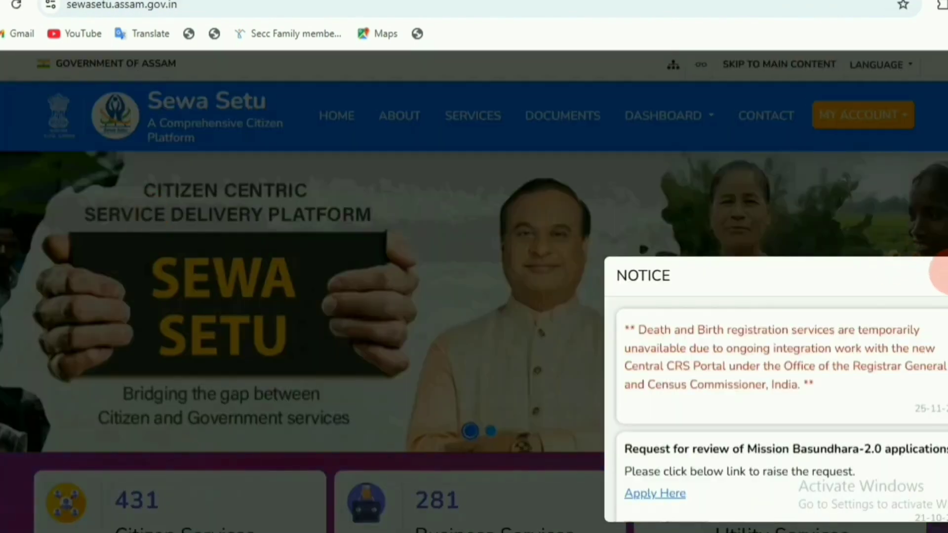
{"action": "key", "text": "Escape"}
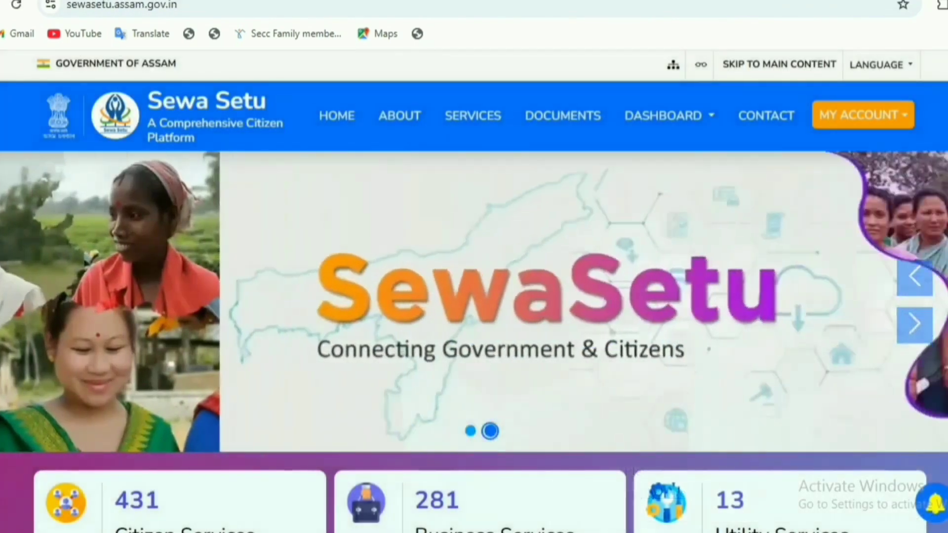
Step: Open the Citizen Services list and search it for "Mutation by right of inheritance"
{"action": "scroll", "coordinate": [474, 291], "scroll_direction": "down", "scroll_amount": 2}
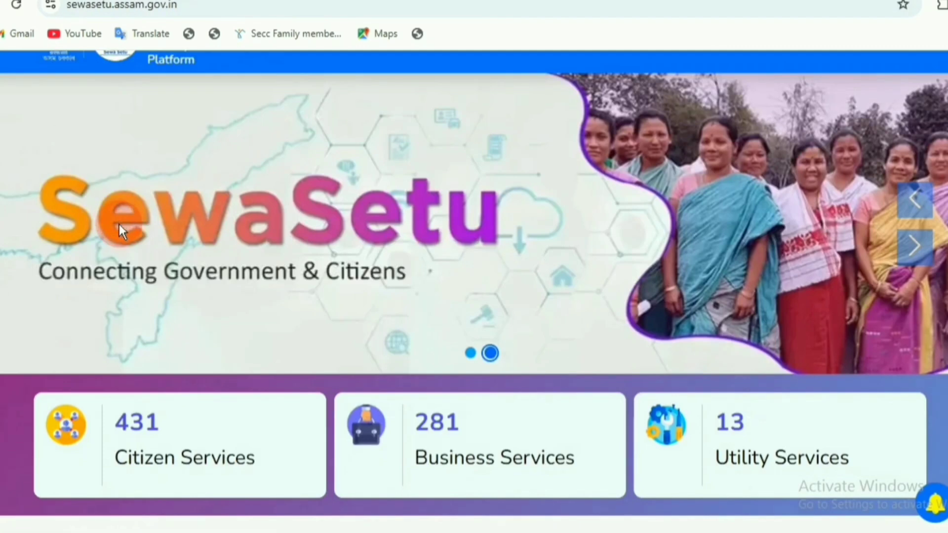
{"action": "left_click", "coordinate": [181, 453]}
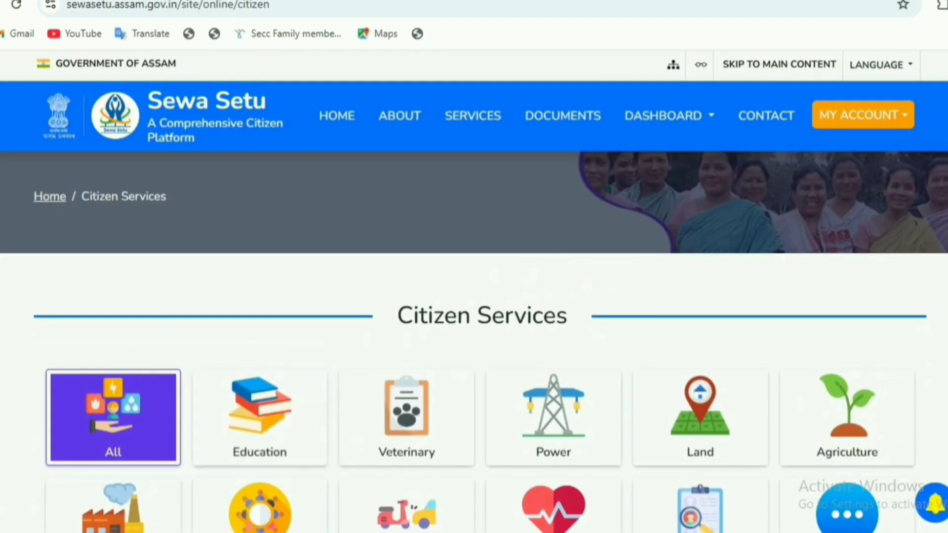
{"action": "scroll", "coordinate": [833, 253], "scroll_direction": "down", "scroll_amount": 6}
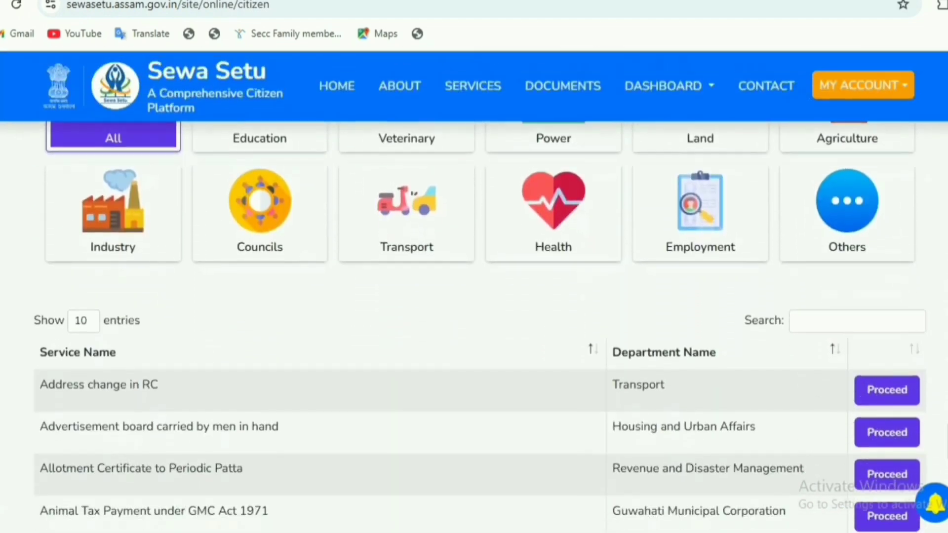
{"action": "left_click", "coordinate": [832, 253]}
{"action": "left_click", "coordinate": [813, 318]}
{"action": "type", "text": "Mutation by right of inheritance"}
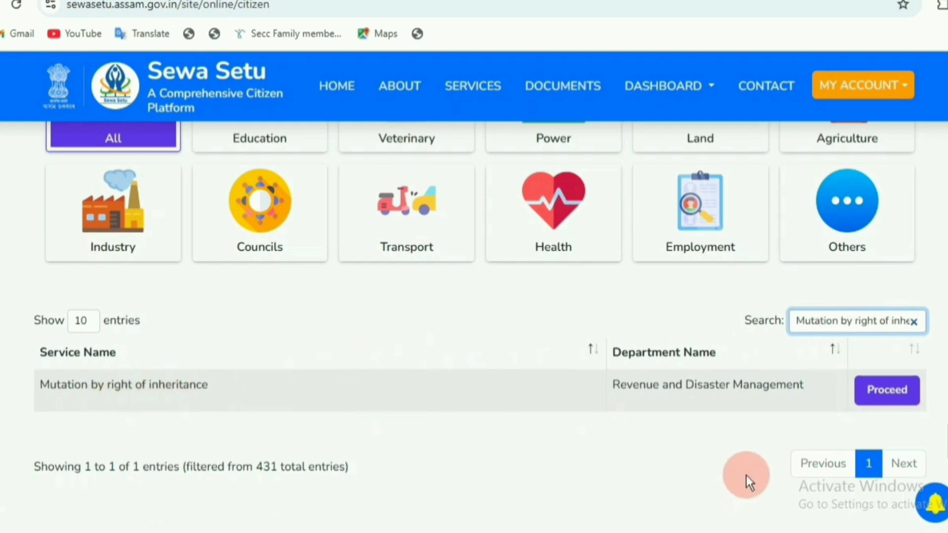
Step: Look up the "Mutation after deed registration" service and open the application page of the "Mutation by right of inheritance" service
{"action": "left_click", "coordinate": [894, 395]}
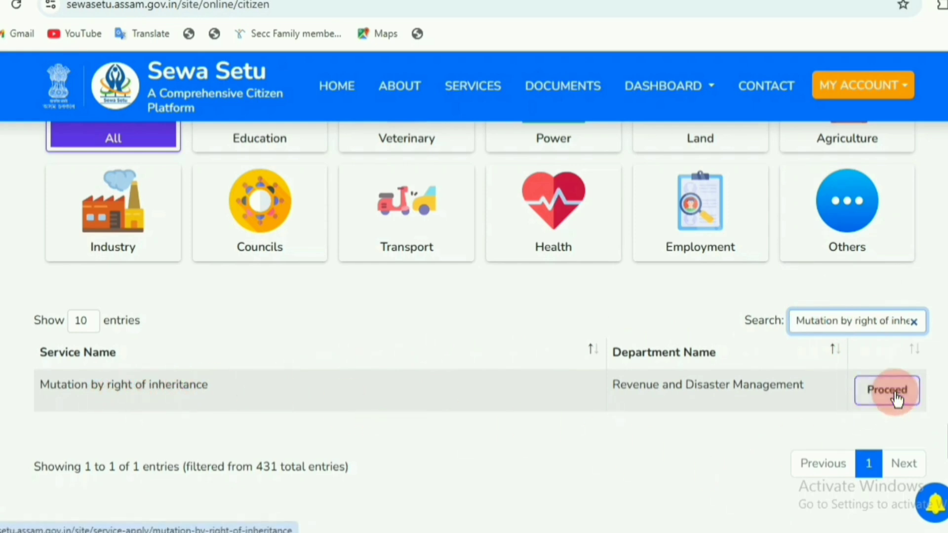
{"action": "left_click", "coordinate": [842, 329]}
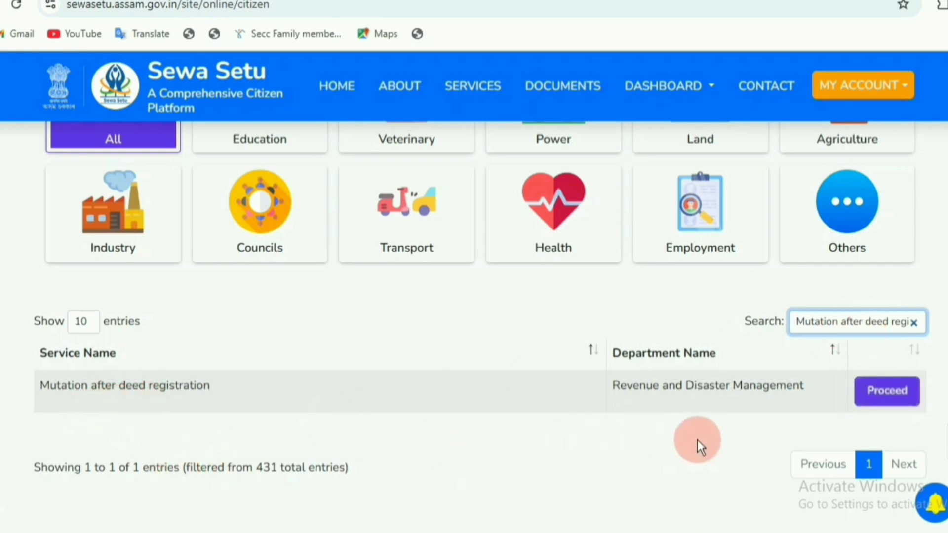
{"action": "left_click", "coordinate": [882, 398]}
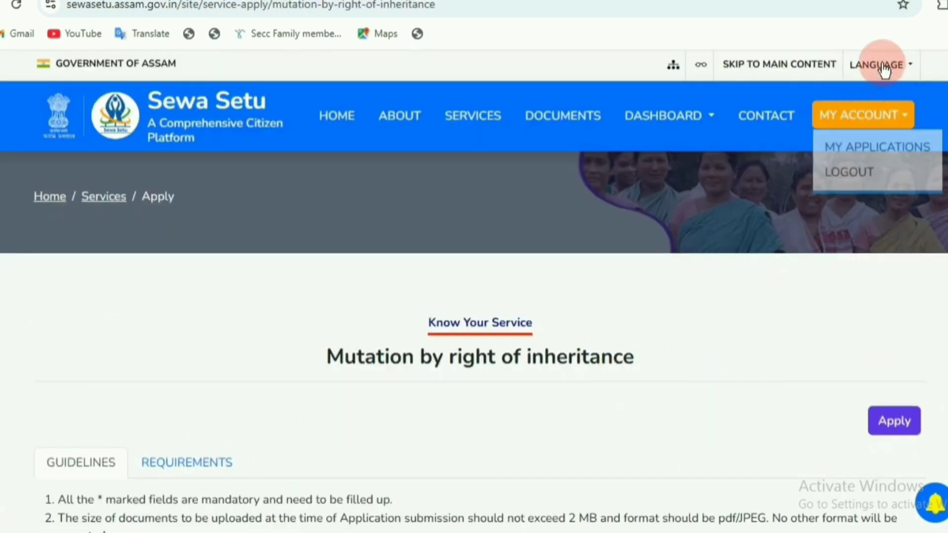
Step: Switch the site language to Assamese and review the service's guidelines and required supporting documents
{"action": "mouse_move", "coordinate": [885, 57]}
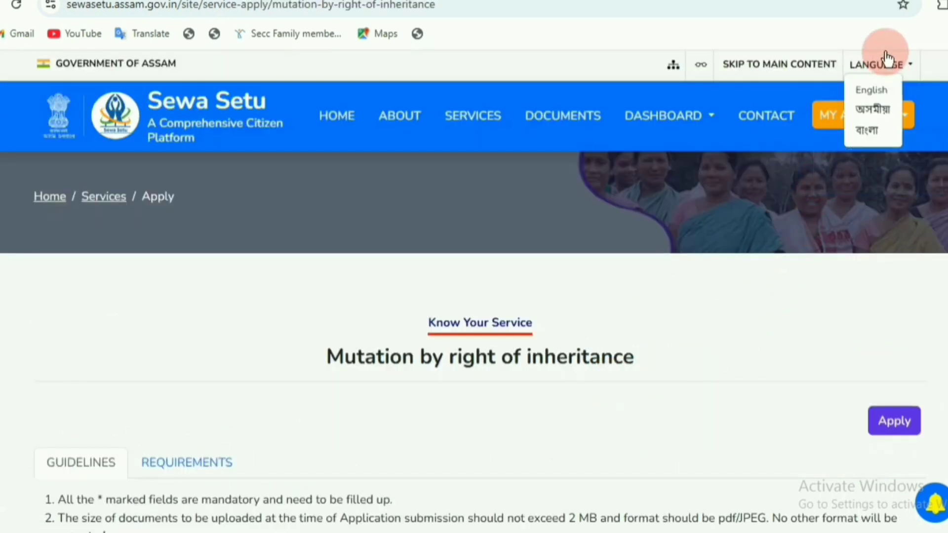
{"action": "left_click", "coordinate": [870, 111]}
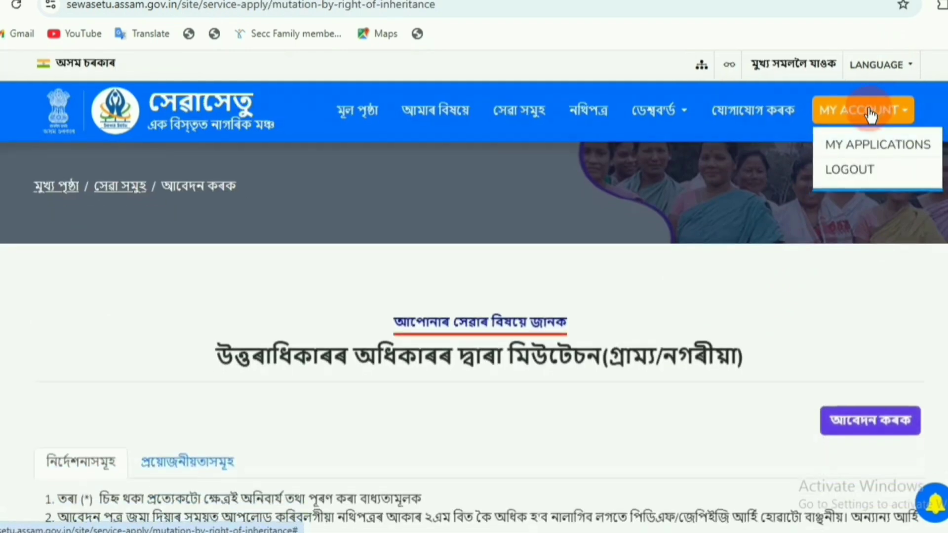
{"action": "scroll", "coordinate": [870, 113], "scroll_direction": "down", "scroll_amount": 4}
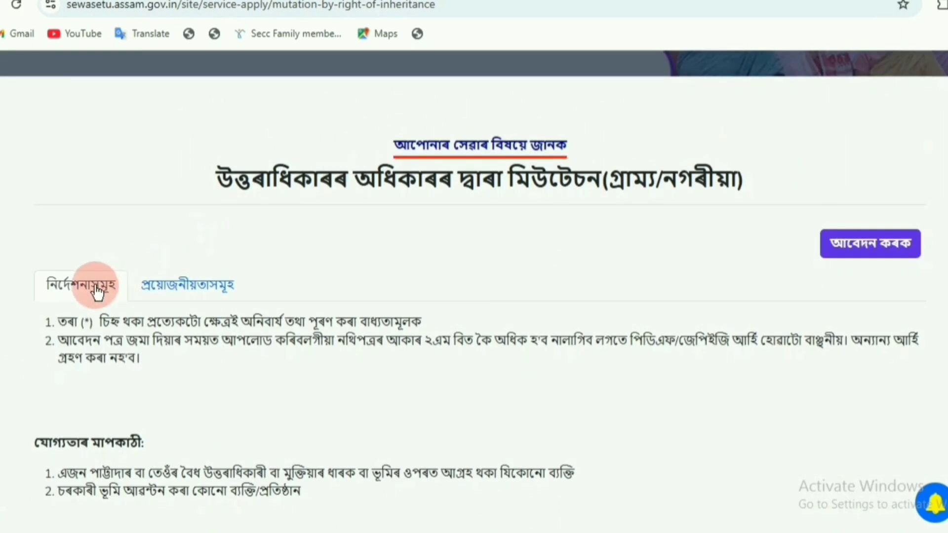
{"action": "left_click", "coordinate": [175, 295]}
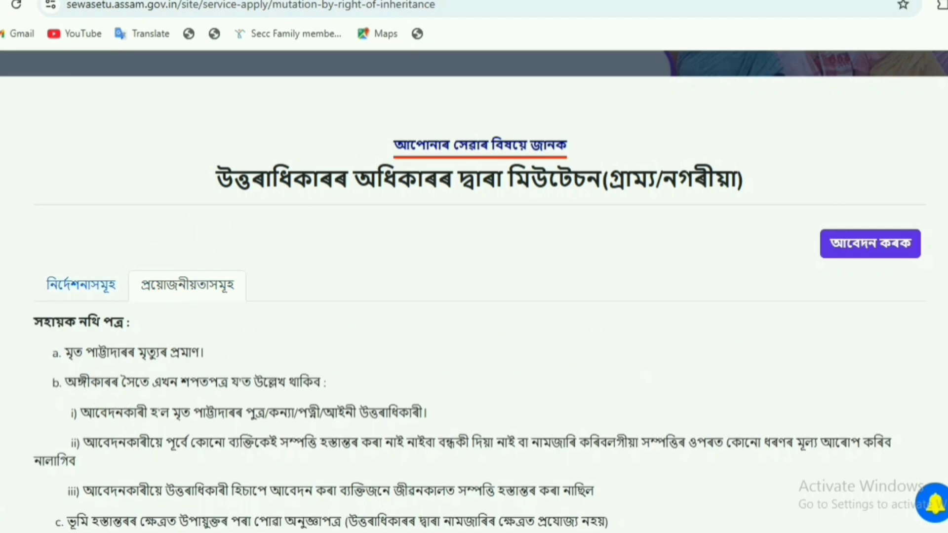
{"action": "scroll", "coordinate": [474, 290], "scroll_direction": "down", "scroll_amount": 2}
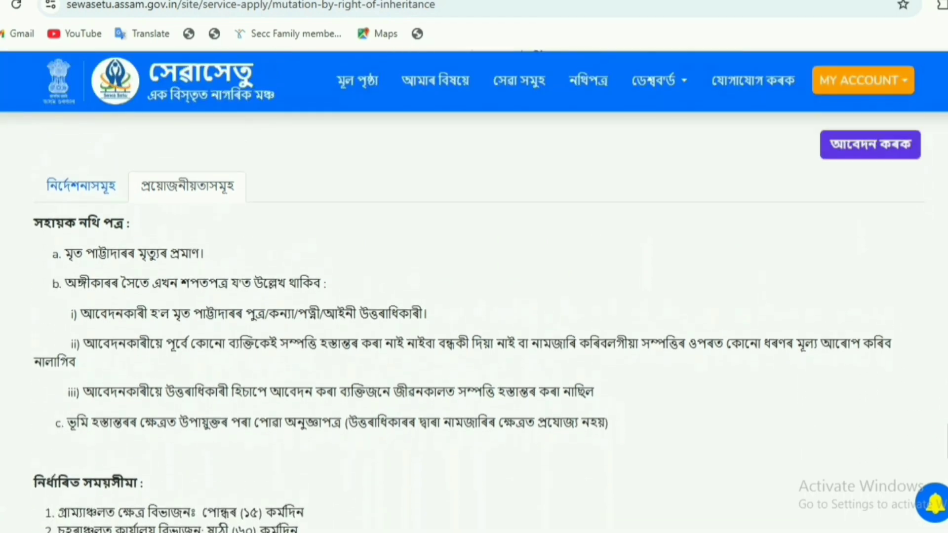
{"action": "scroll", "coordinate": [881, 258], "scroll_direction": "up", "scroll_amount": 2}
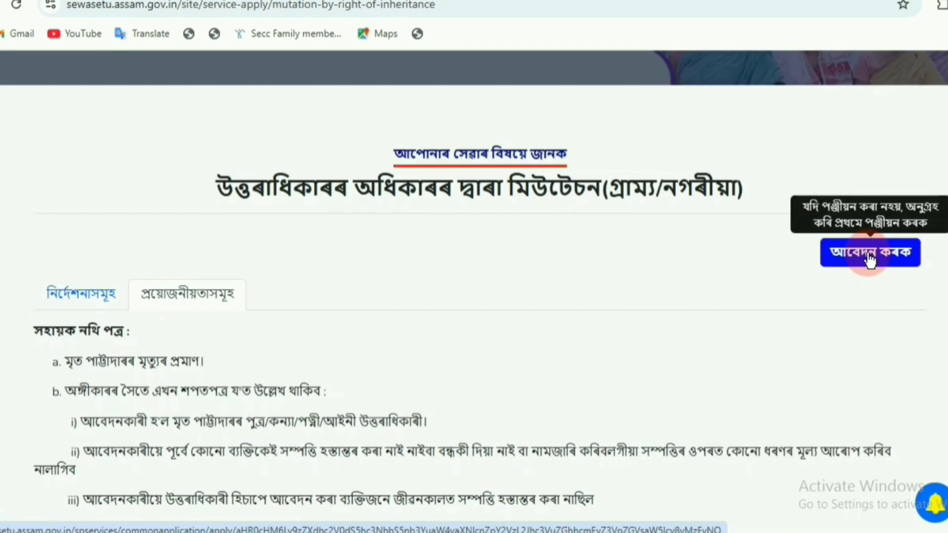
Step: Start the mutation by inheritance application and verify the applicant by PAN, accepting the consent declaration and marking "I do not have Aadhaar"
{"action": "left_click", "coordinate": [870, 257]}
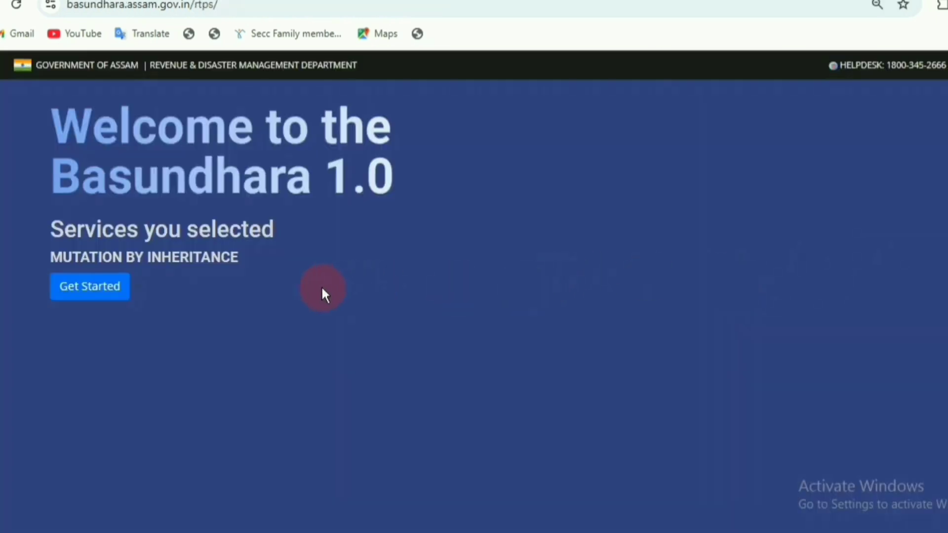
{"action": "left_click", "coordinate": [97, 292]}
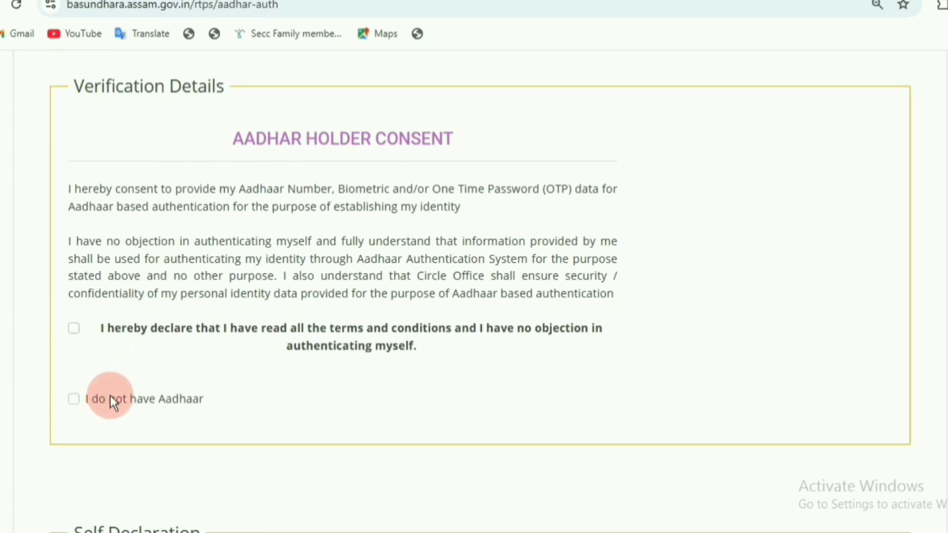
{"action": "left_click", "coordinate": [74, 328]}
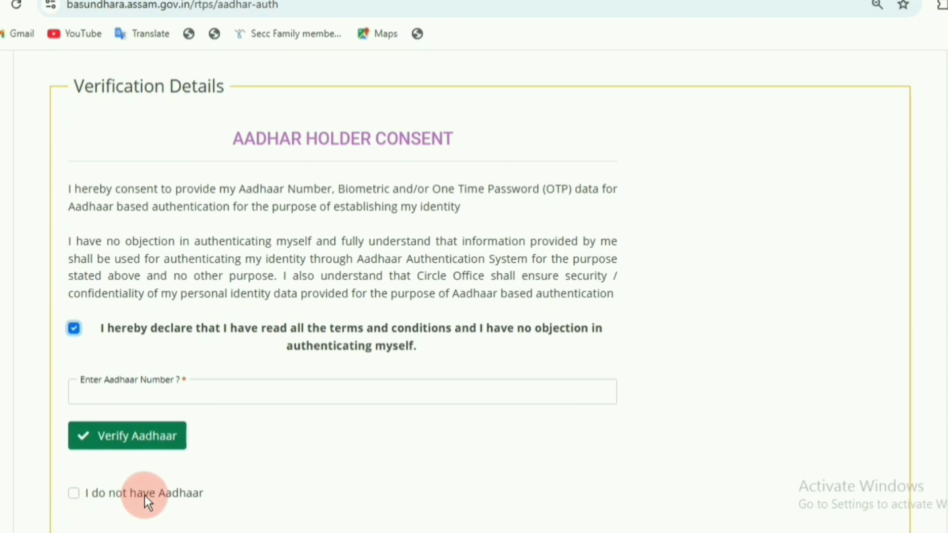
{"action": "left_click", "coordinate": [73, 493]}
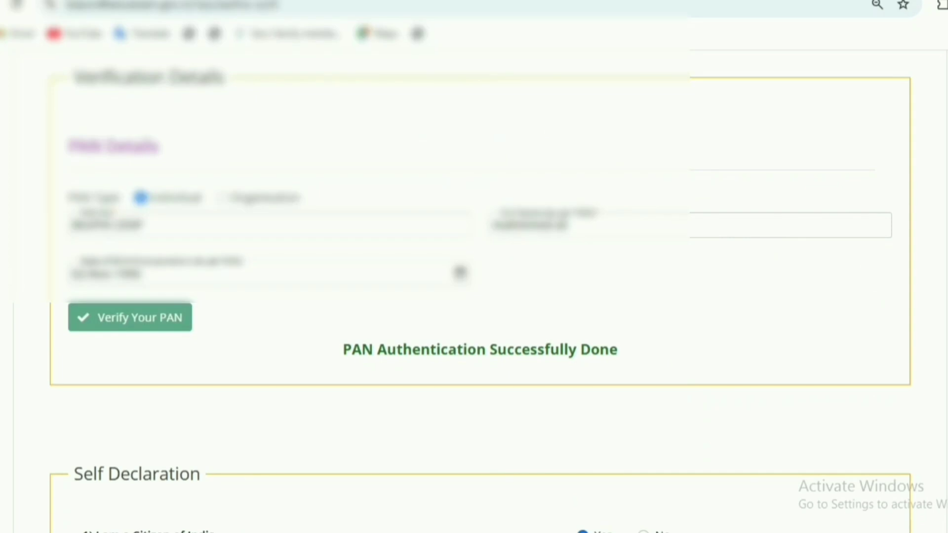
Step: Set the self declaration on PM-Kisan registration to No and continue to the land details
{"action": "scroll", "coordinate": [479, 291], "scroll_direction": "down", "scroll_amount": 7}
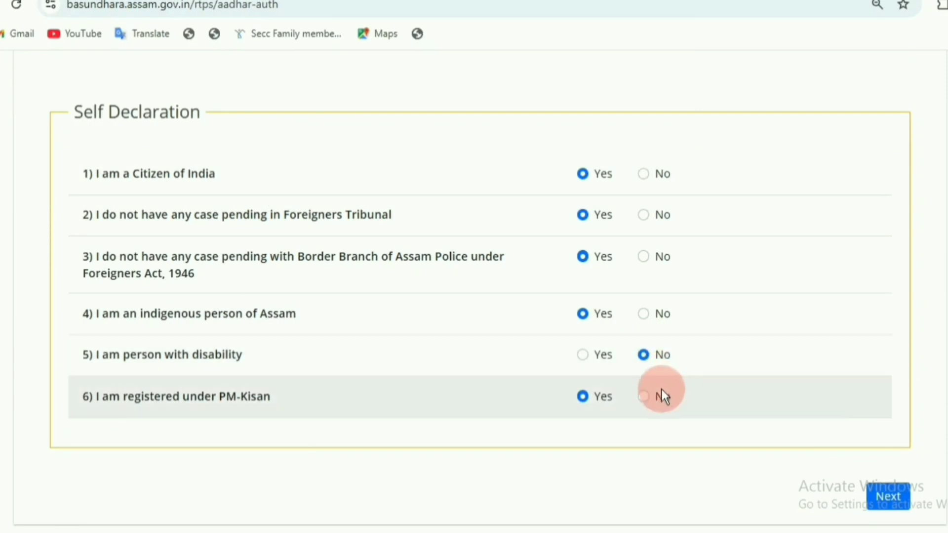
{"action": "left_click", "coordinate": [647, 395]}
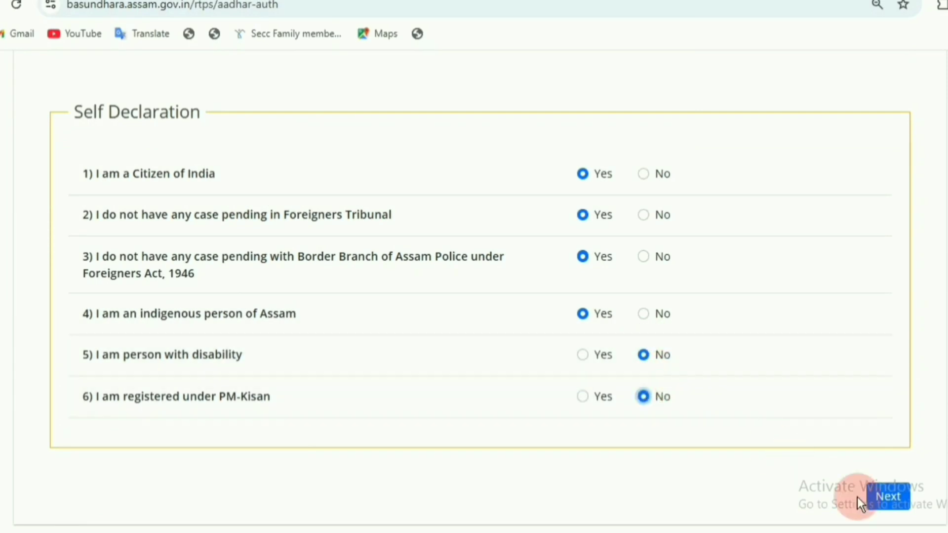
{"action": "left_click", "coordinate": [889, 498]}
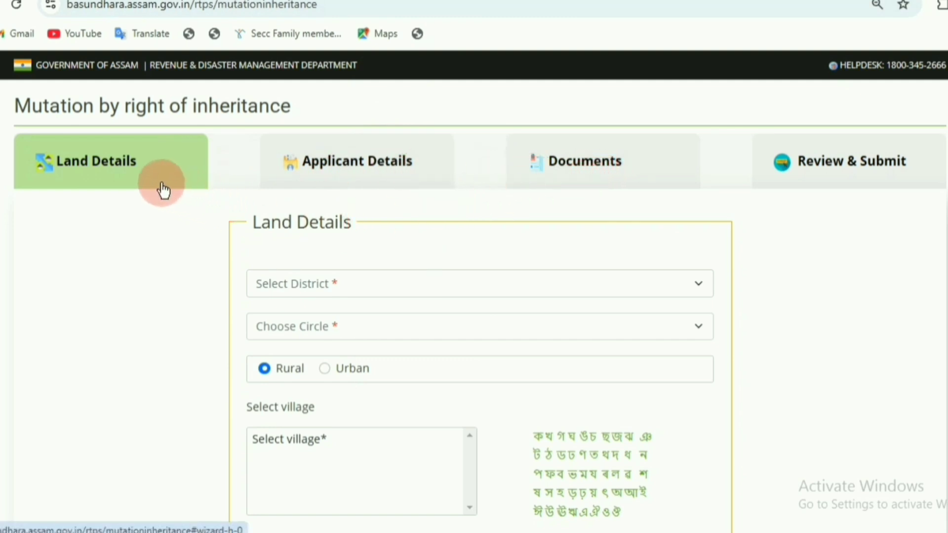
Step: Set the land's district to মৰিগাওঁ (Morigaon) and its circle to লাহৰিঘাট (LAHARIGHAT)
{"action": "left_click", "coordinate": [293, 293]}
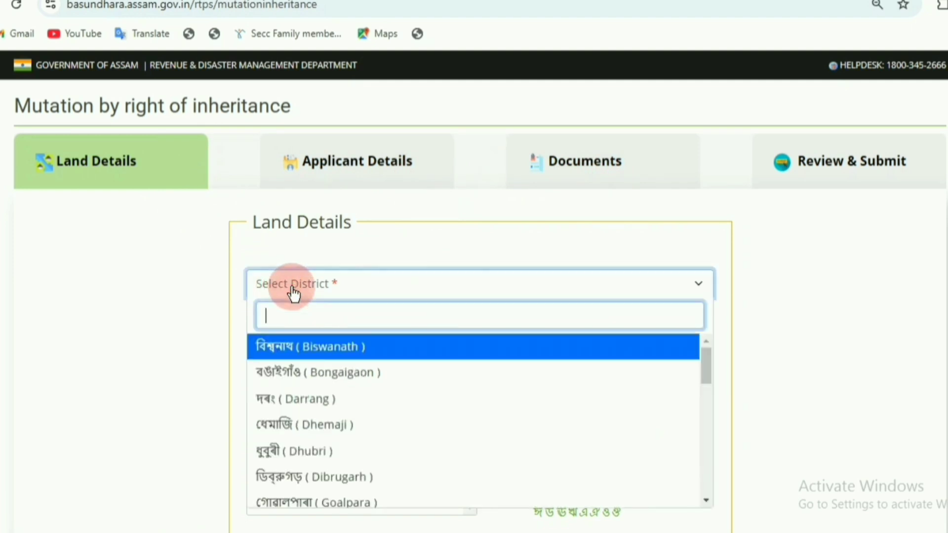
{"action": "left_click", "coordinate": [291, 400]}
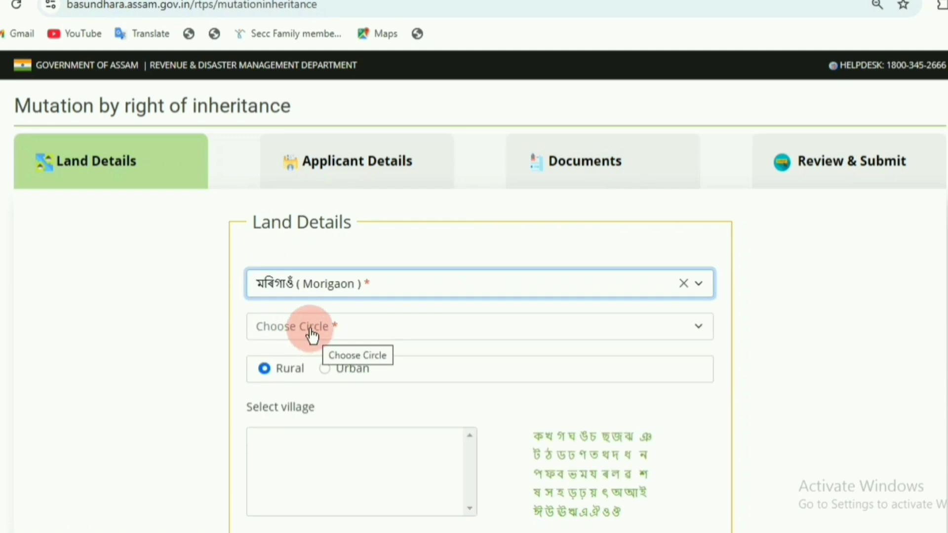
{"action": "left_click", "coordinate": [309, 335]}
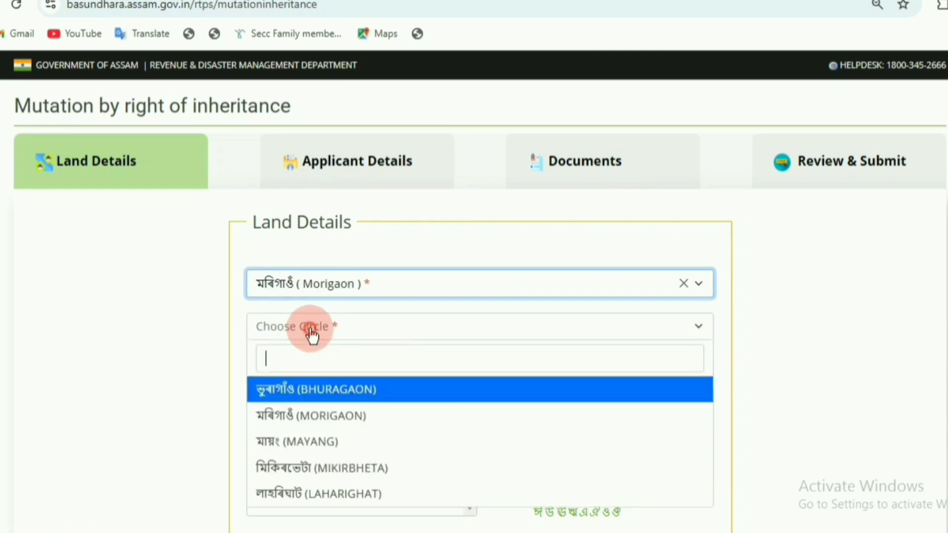
{"action": "left_click", "coordinate": [313, 491]}
Step: Choose the rural village and the Dag of the land, and set the transfer type to the inheritance option ending in "কাৰী সূত্ৰে"
{"action": "scroll", "coordinate": [487, 355], "scroll_direction": "down", "scroll_amount": 3}
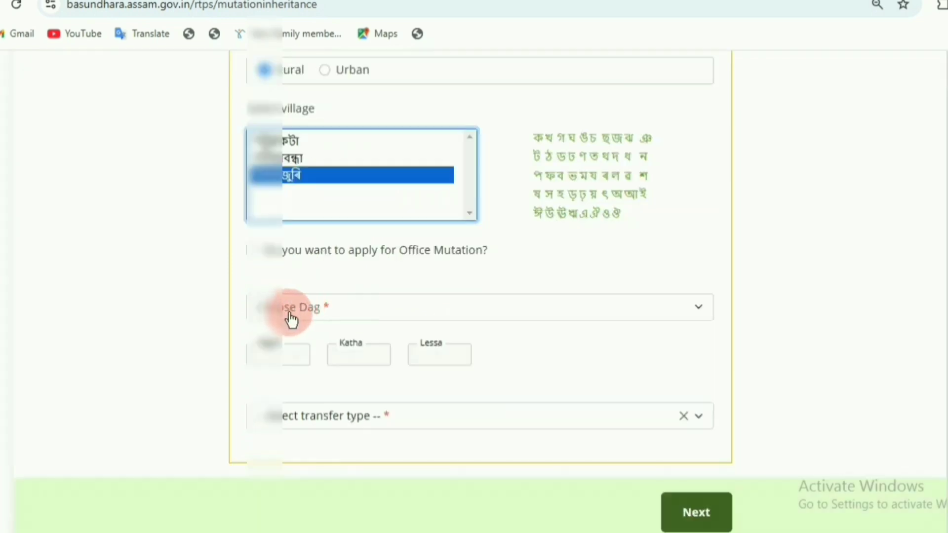
{"action": "left_click", "coordinate": [289, 319]}
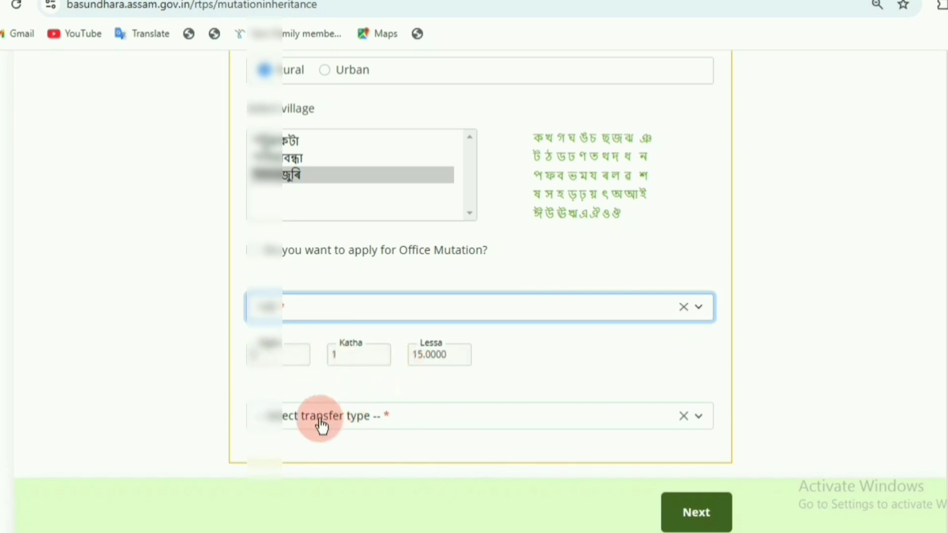
{"action": "left_click", "coordinate": [345, 424]}
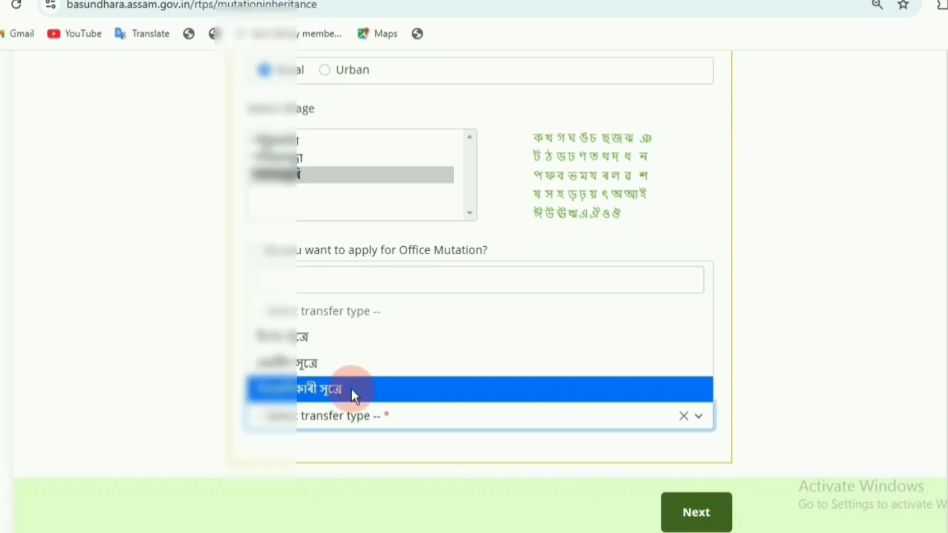
{"action": "left_click", "coordinate": [353, 393]}
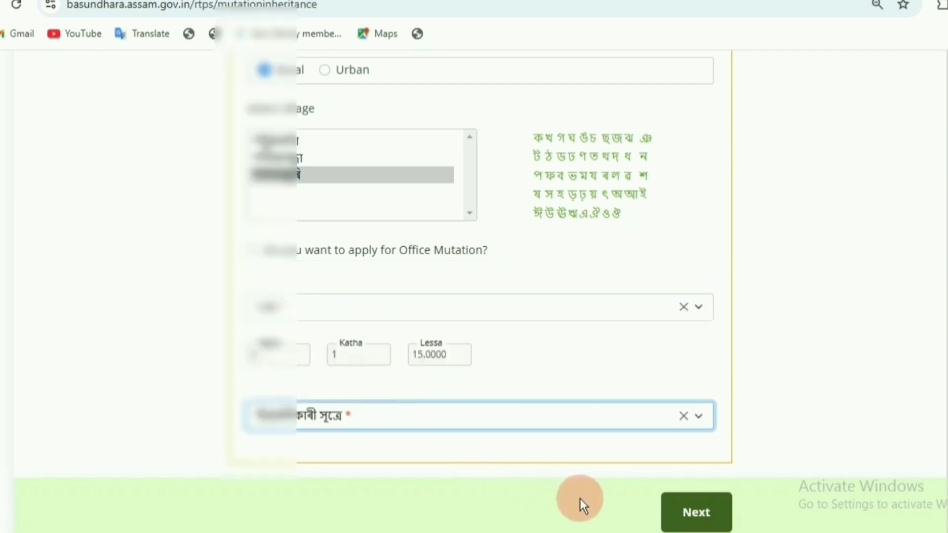
Step: Continue from the land details to the applicant details and choose the pattadar's name as the owner
{"action": "left_click", "coordinate": [677, 514]}
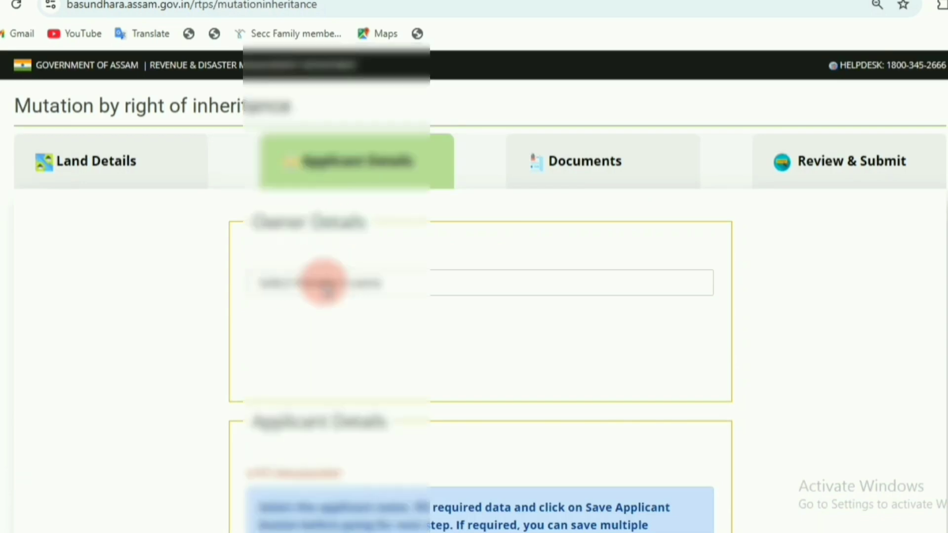
{"action": "left_click", "coordinate": [324, 283]}
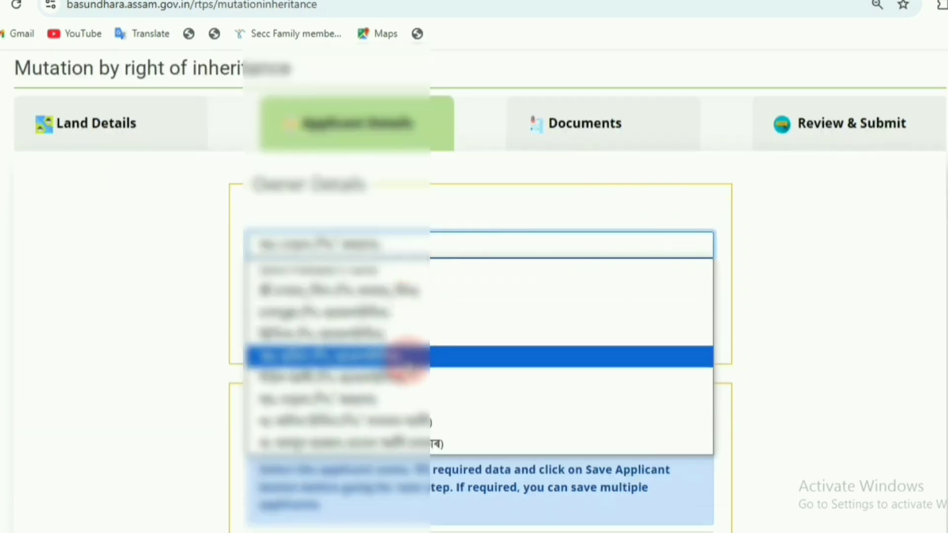
{"action": "left_click", "coordinate": [896, 314]}
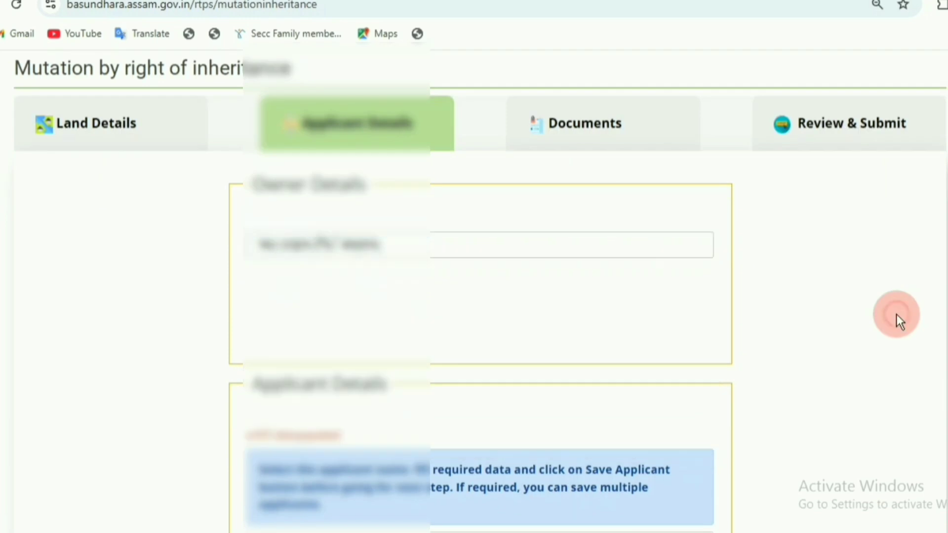
{"action": "scroll", "coordinate": [321, 175], "scroll_direction": "down", "scroll_amount": 5}
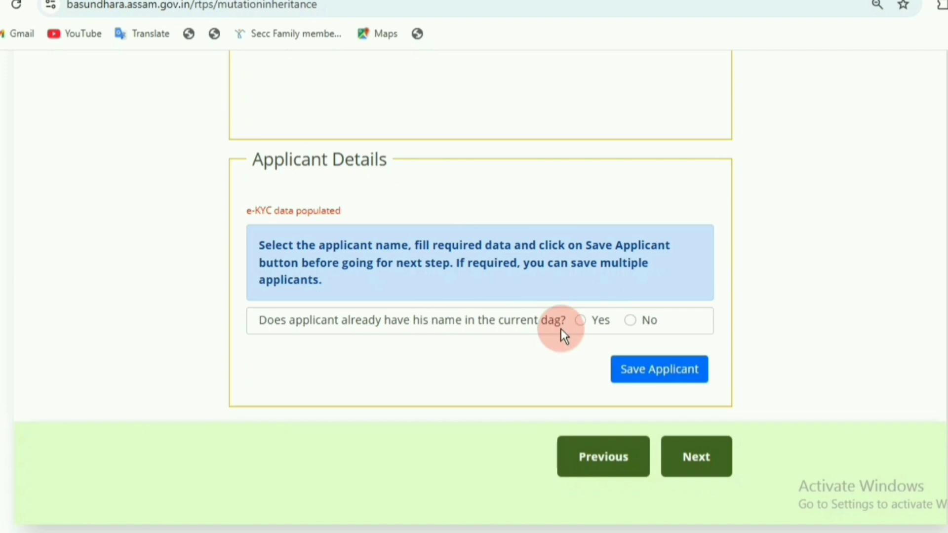
Step: Answer No to the applicant already having a name in the current dag, and set the guardian relation to পিতৃ (father)
{"action": "left_click", "coordinate": [631, 321]}
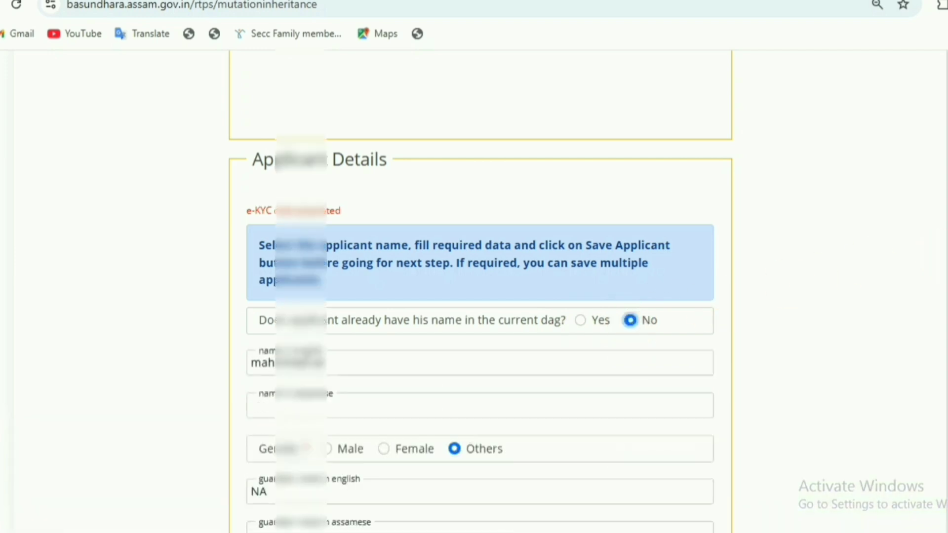
{"action": "scroll", "coordinate": [474, 296], "scroll_direction": "down", "scroll_amount": 6}
{"action": "scroll", "coordinate": [474, 296], "scroll_direction": "up", "scroll_amount": 2}
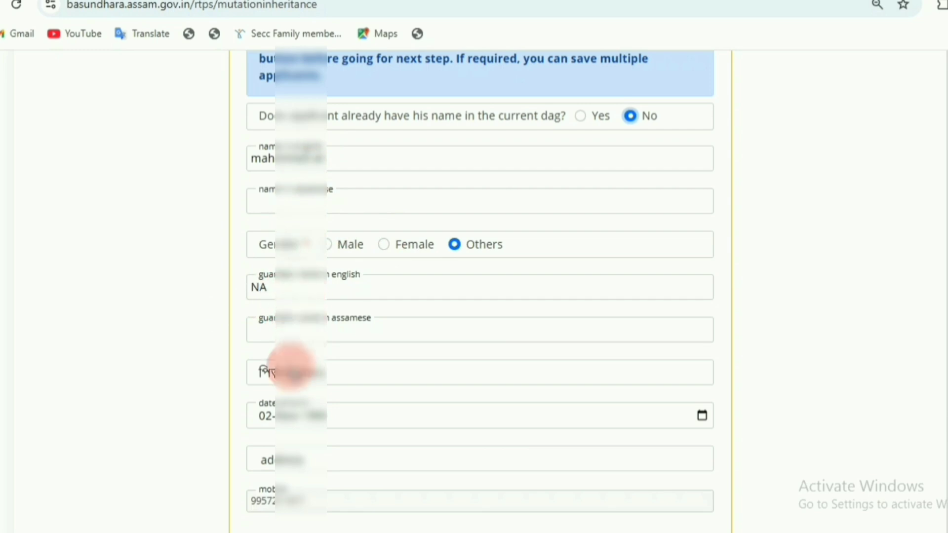
{"action": "left_click", "coordinate": [302, 371]}
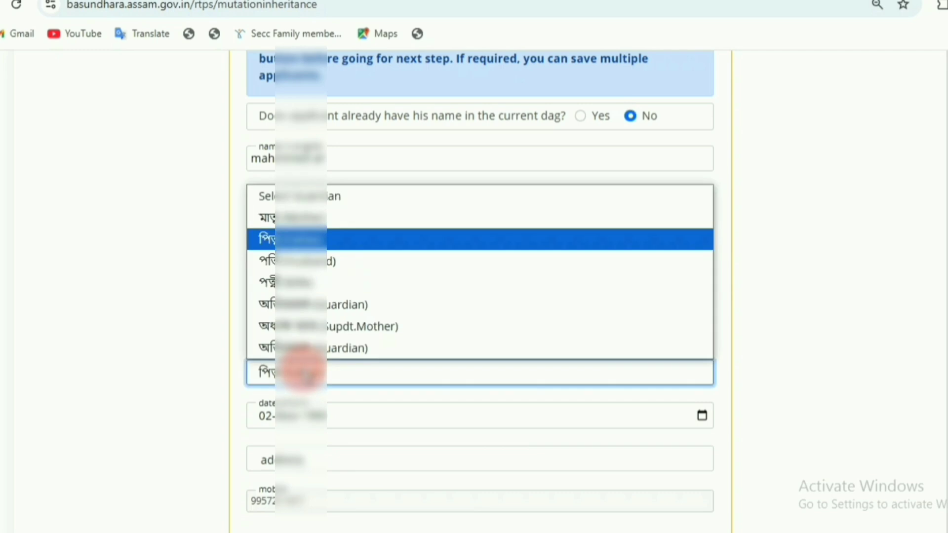
{"action": "left_click", "coordinate": [176, 336]}
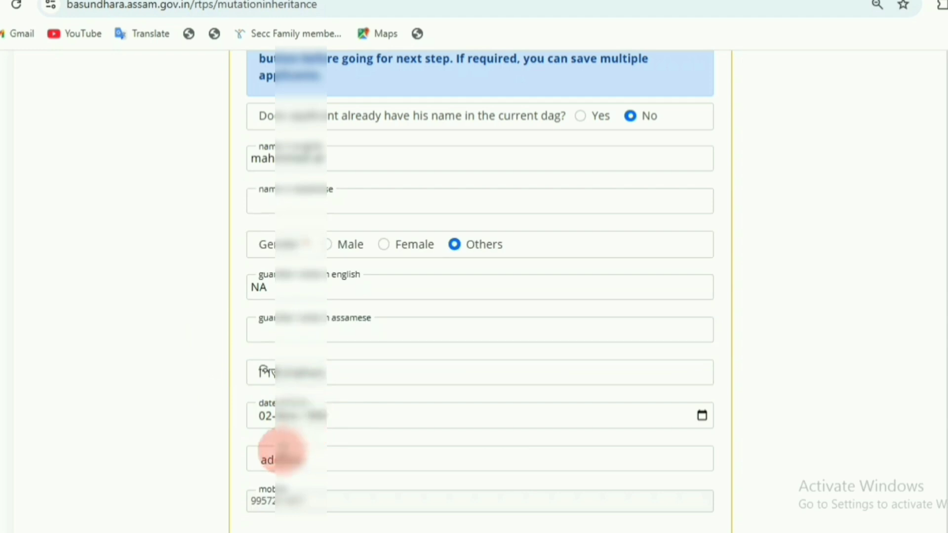
Step: Save the applicant with the Assamese names and address filled in, and continue to the document upload
{"action": "scroll", "coordinate": [292, 451], "scroll_direction": "down", "scroll_amount": 3}
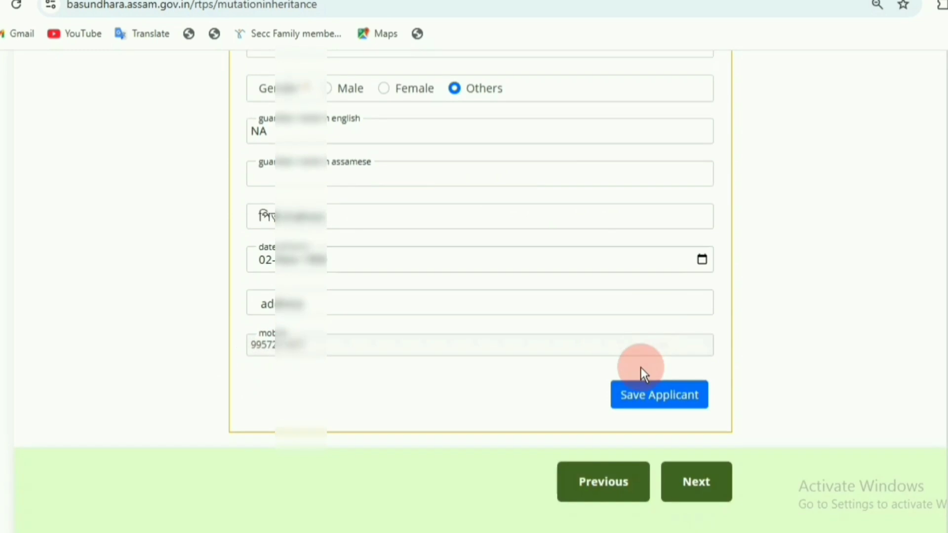
{"action": "left_click", "coordinate": [648, 401]}
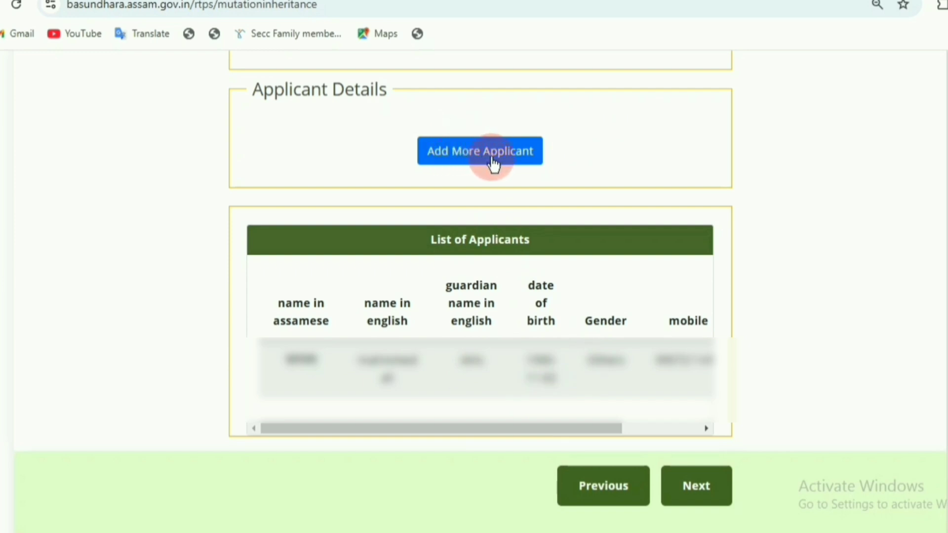
{"action": "left_click", "coordinate": [687, 491]}
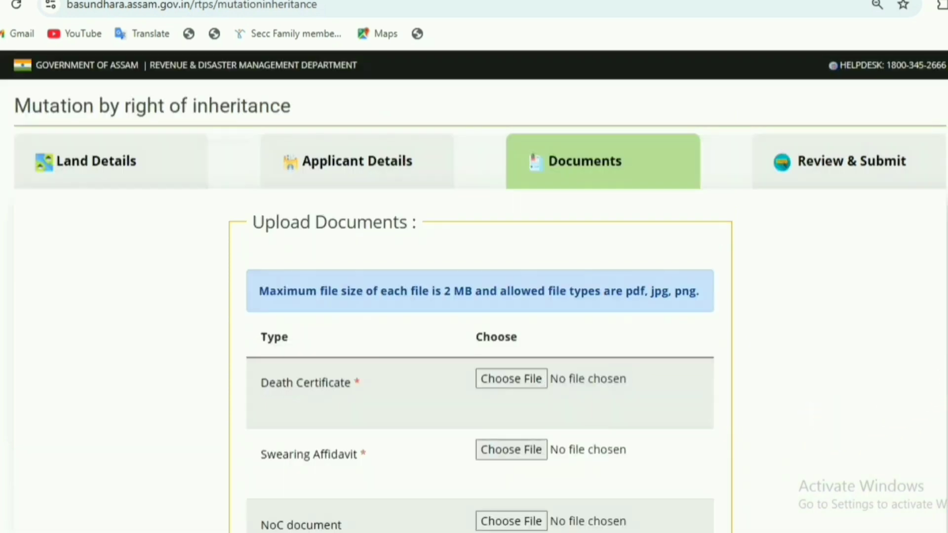
Step: Attach the Death Certificate and Swearing Affidavit, accept all three land declarations and continue to the application review
{"action": "scroll", "coordinate": [474, 291], "scroll_direction": "down", "scroll_amount": 2}
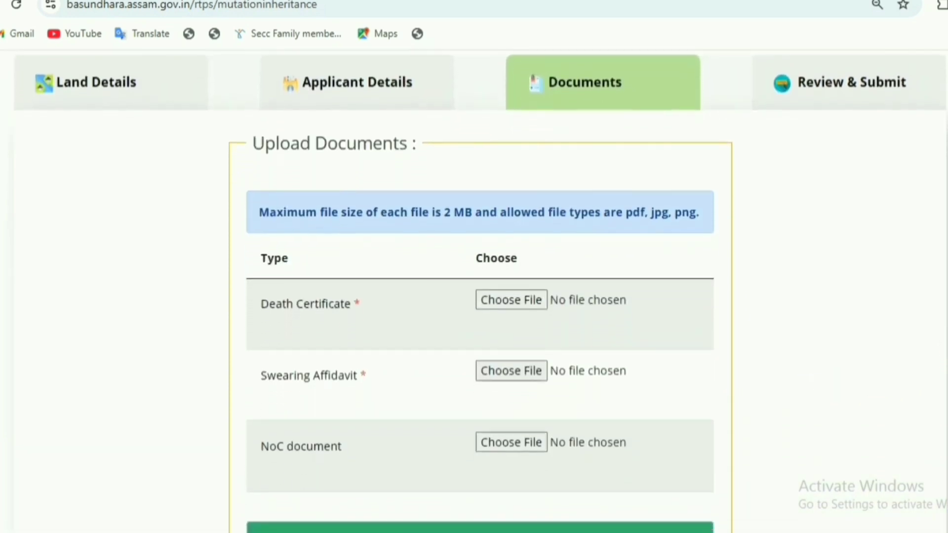
{"action": "scroll", "coordinate": [493, 274], "scroll_direction": "down", "scroll_amount": 1}
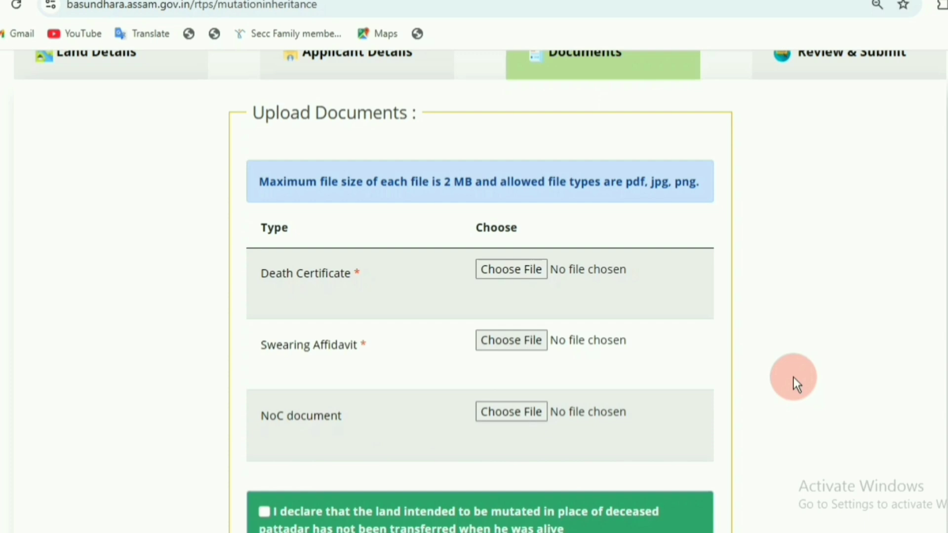
{"action": "scroll", "coordinate": [479, 291], "scroll_direction": "down", "scroll_amount": 5}
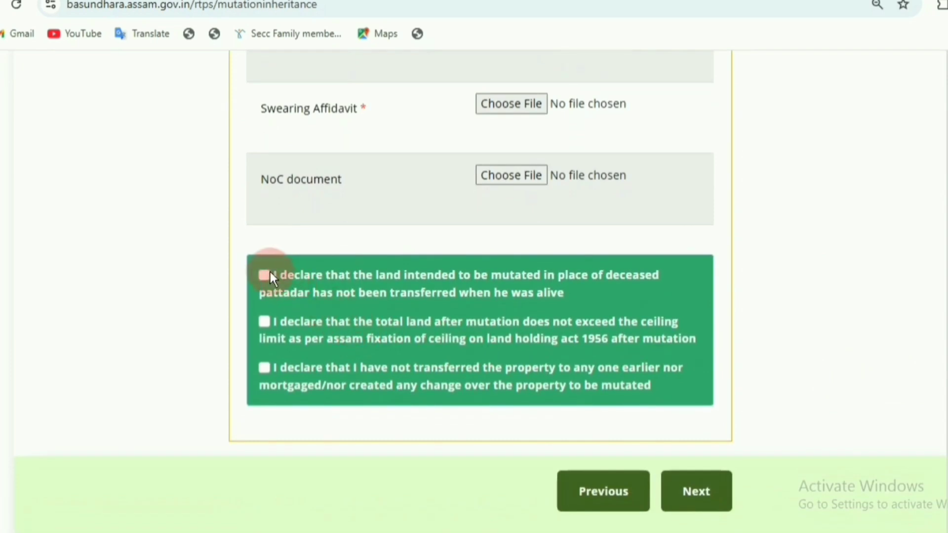
{"action": "left_click", "coordinate": [722, 498]}
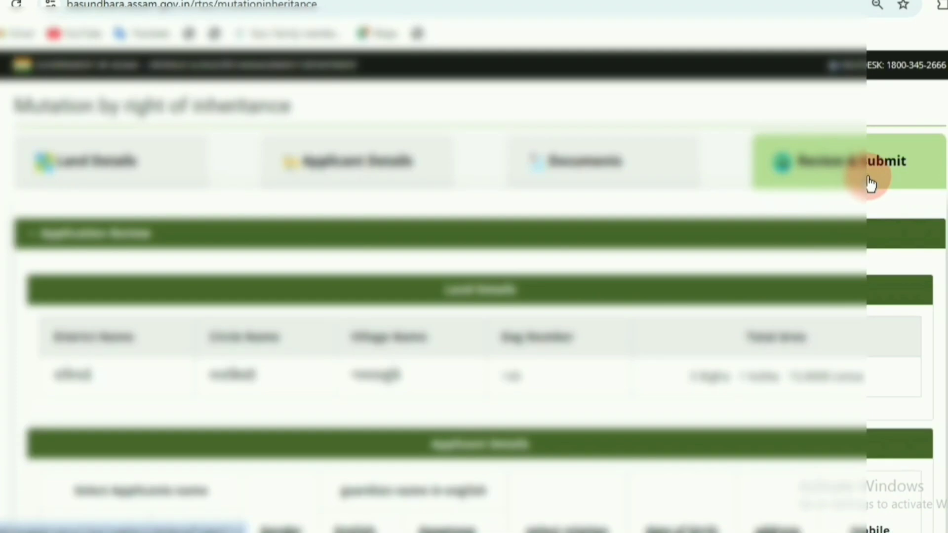
Step: Review the application, accept the terms and conditions declaration and finish the form to reach the payment page
{"action": "scroll", "coordinate": [474, 291], "scroll_direction": "down", "scroll_amount": 7}
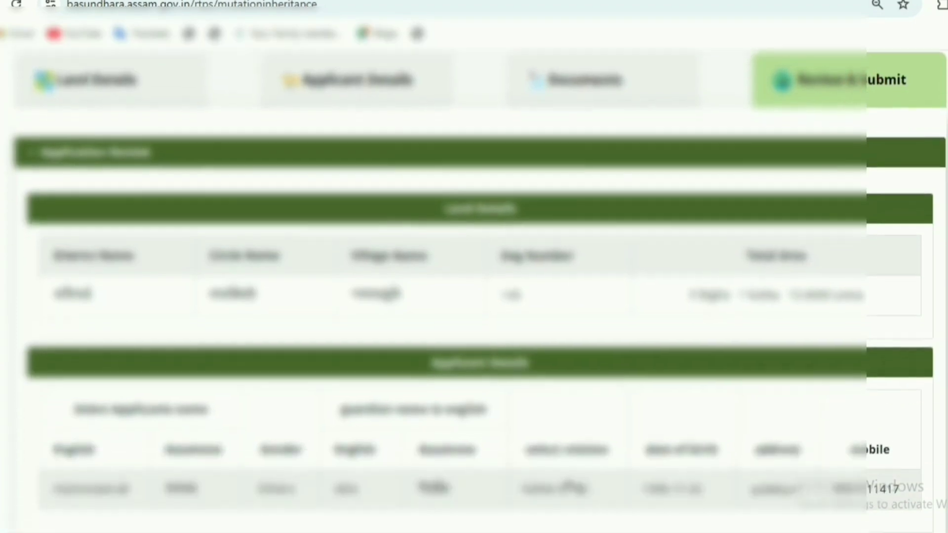
{"action": "scroll", "coordinate": [474, 291], "scroll_direction": "down", "scroll_amount": 7}
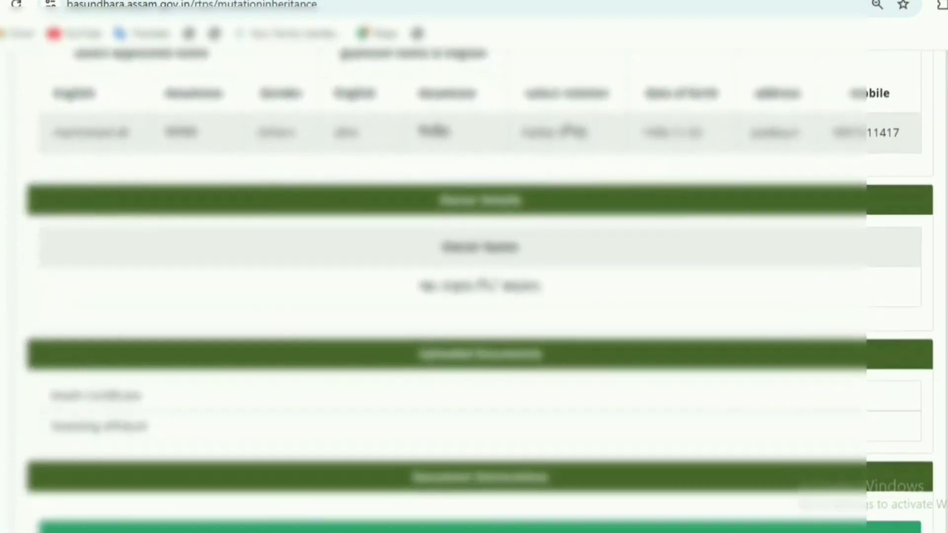
{"action": "scroll", "coordinate": [473, 291], "scroll_direction": "down", "scroll_amount": 4}
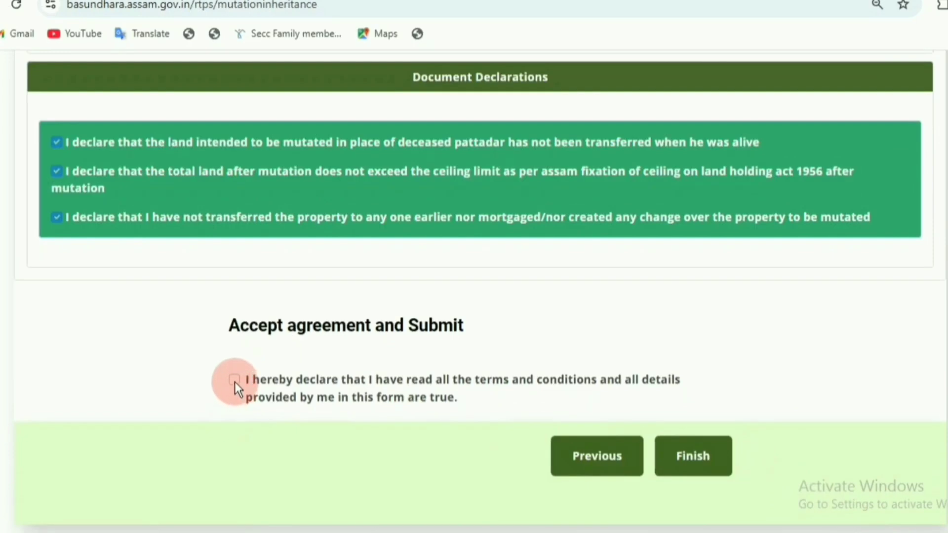
{"action": "left_click", "coordinate": [713, 461]}
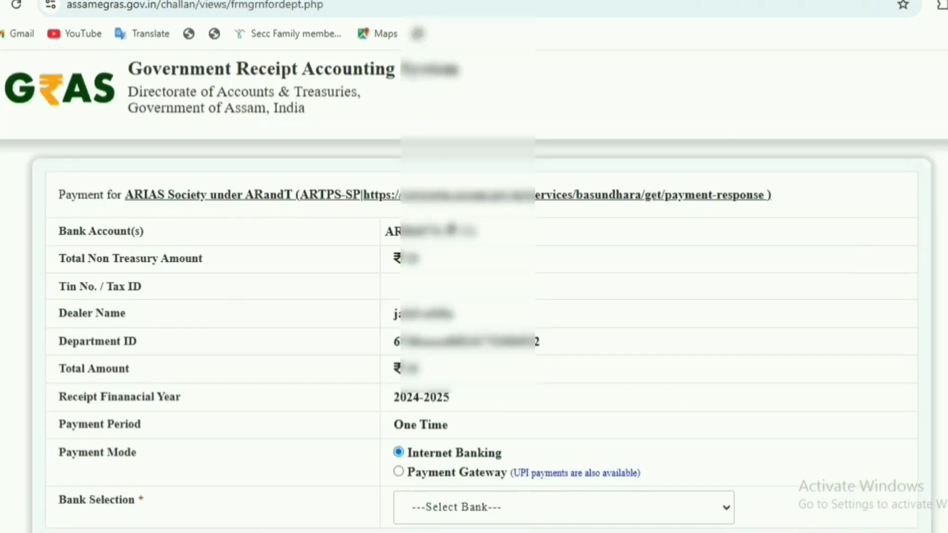
Step: Choose Payment Gateway with CANARA BANK PG (No Charges), agree to the challan statement and proceed for payment, acknowledging the GRN notice
{"action": "scroll", "coordinate": [474, 289], "scroll_direction": "down", "scroll_amount": 5}
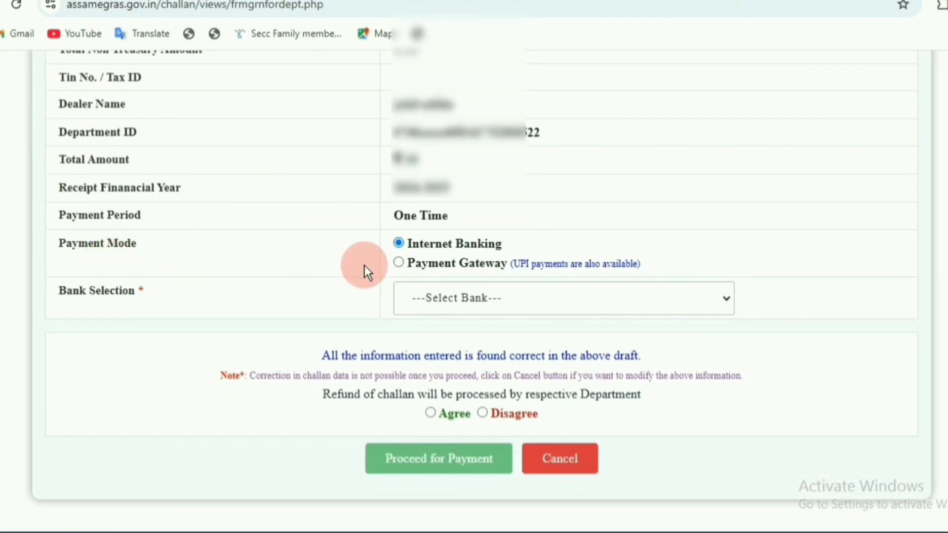
{"action": "left_click", "coordinate": [399, 267]}
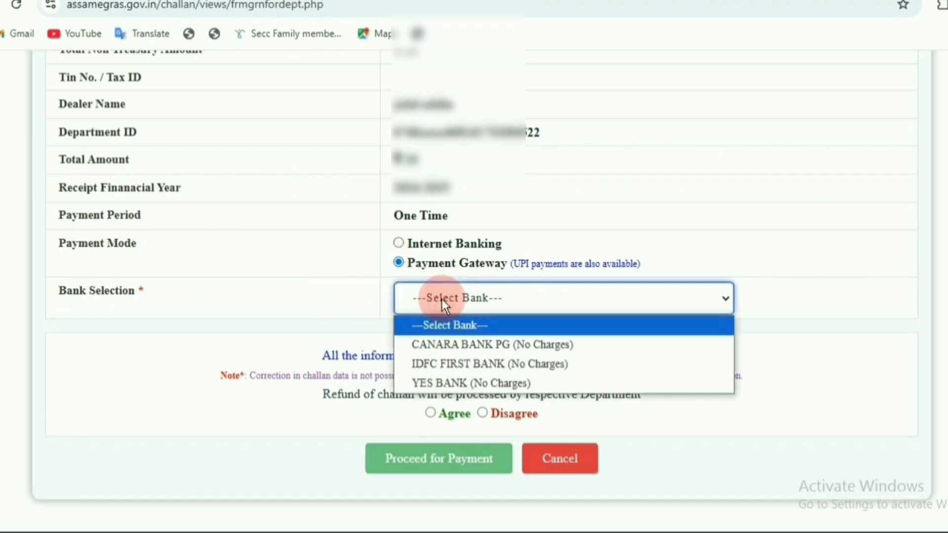
{"action": "left_click", "coordinate": [448, 345]}
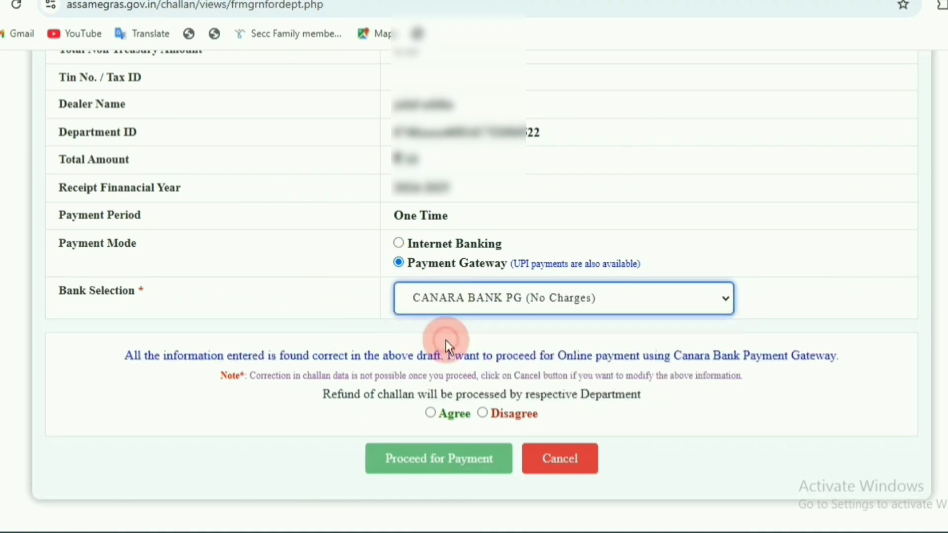
{"action": "left_click", "coordinate": [430, 413]}
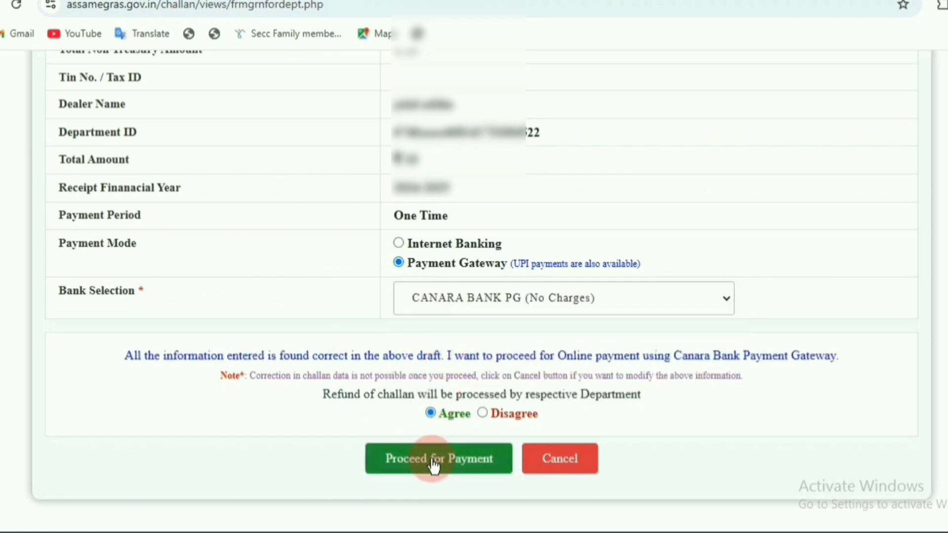
{"action": "left_click", "coordinate": [430, 457]}
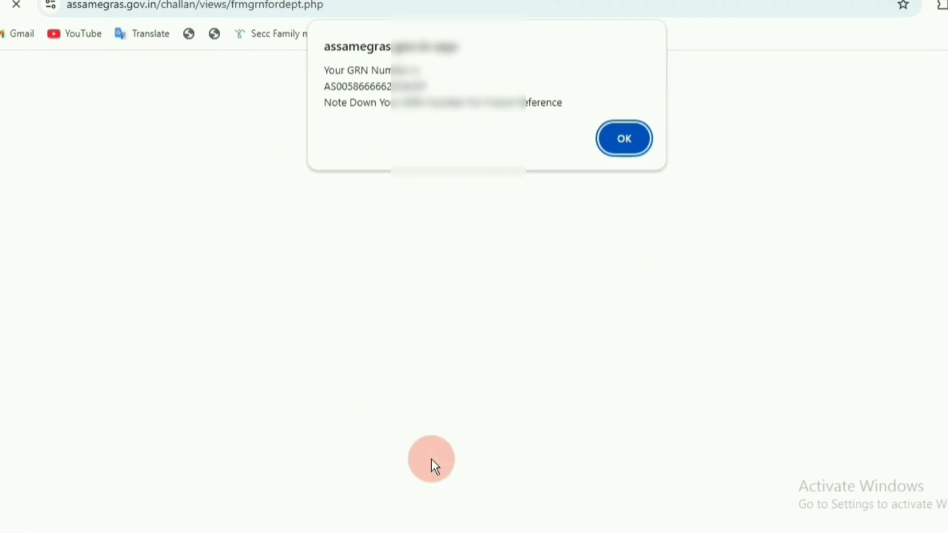
{"action": "left_click", "coordinate": [643, 142]}
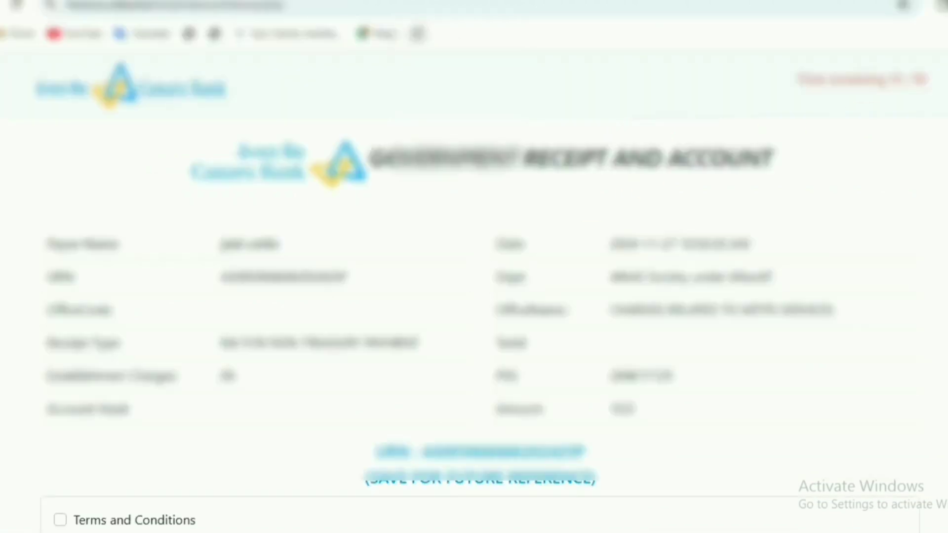
Step: Accept the Canara Bank payment terms and conditions and confirm the payment to reach the payment mode choices
{"action": "scroll", "coordinate": [474, 296], "scroll_direction": "down", "scroll_amount": 1}
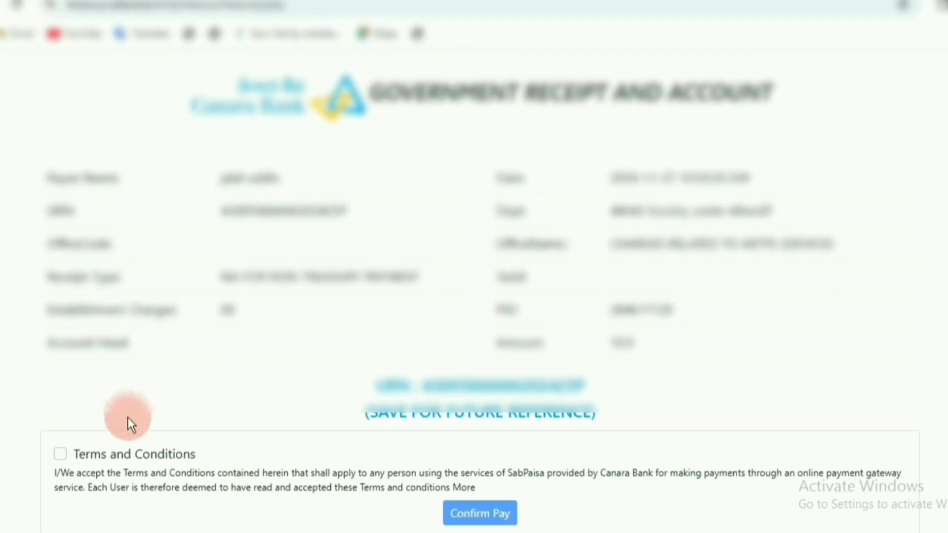
{"action": "left_click", "coordinate": [60, 452]}
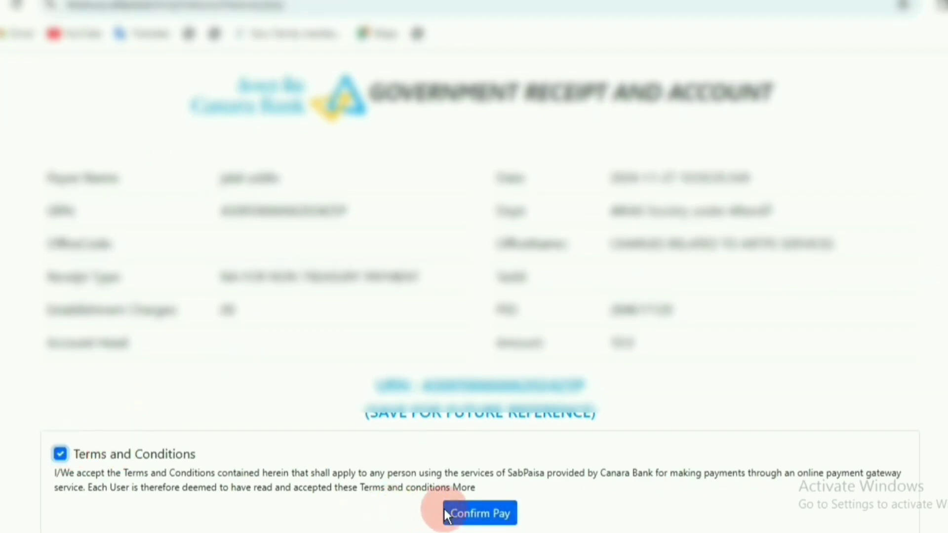
{"action": "left_click", "coordinate": [470, 514]}
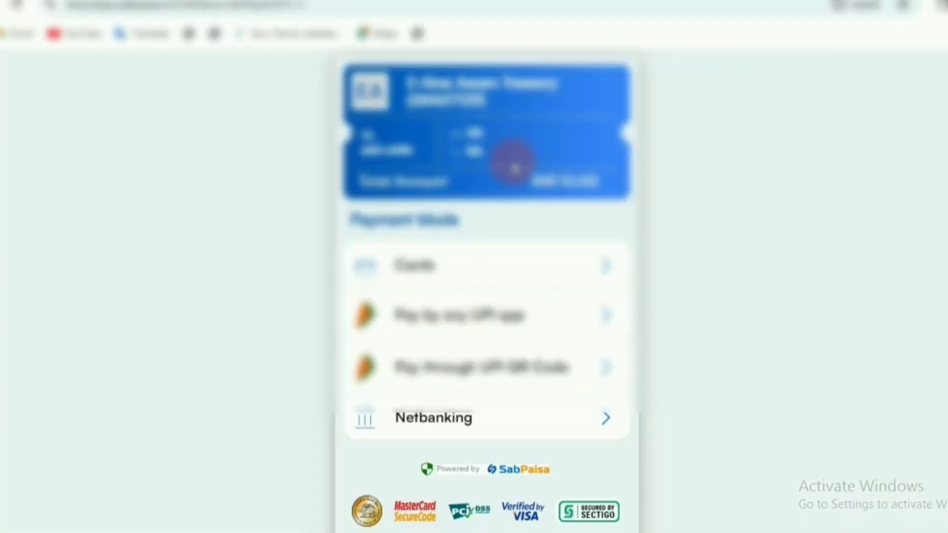